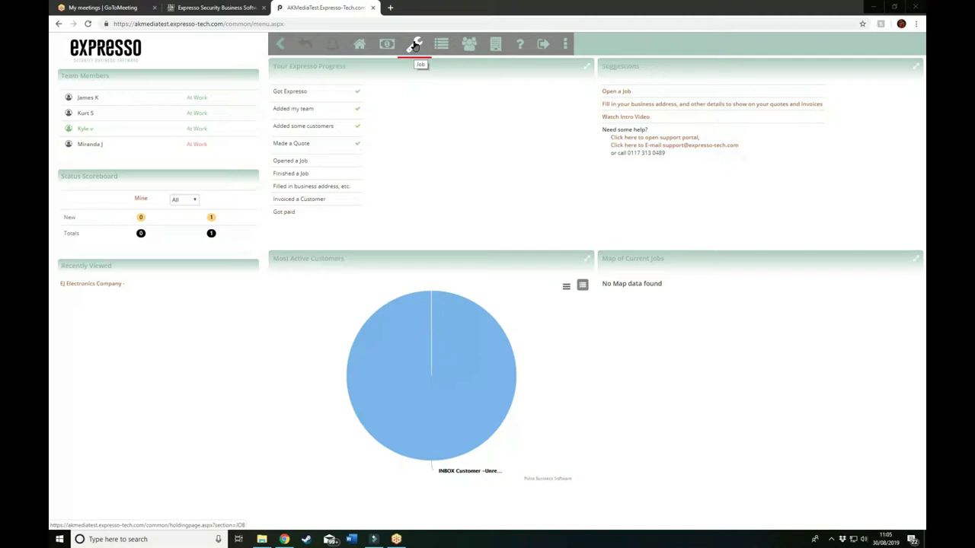
Start a new job for installing 2 TV units: Installation type, Priority 3, Electrician skill
left_click(415, 44)
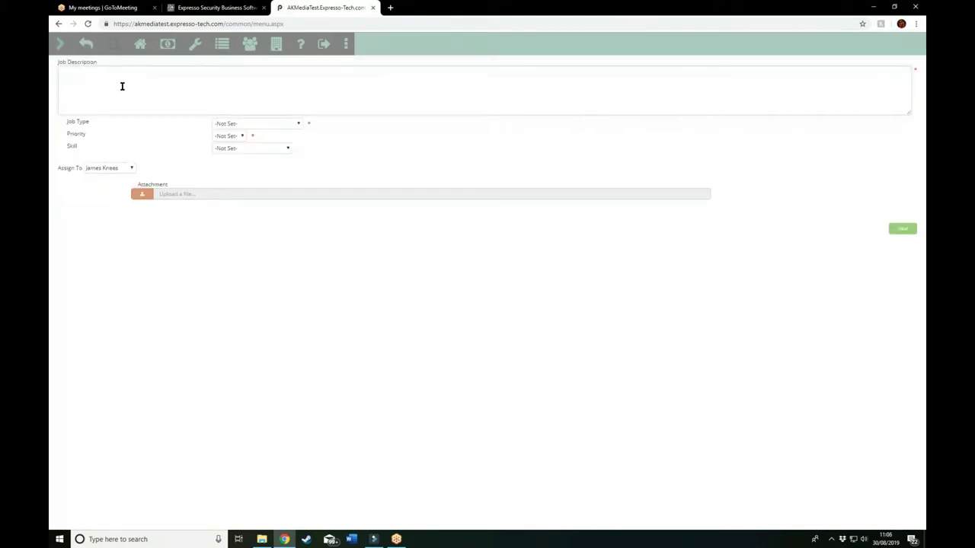
type("Installation of 2 TV units for customer. This is to be fitted inside establishment facing outwards towards window. Both TV units require assessment of function once installed (units must be functioning)")
left_click(275, 125)
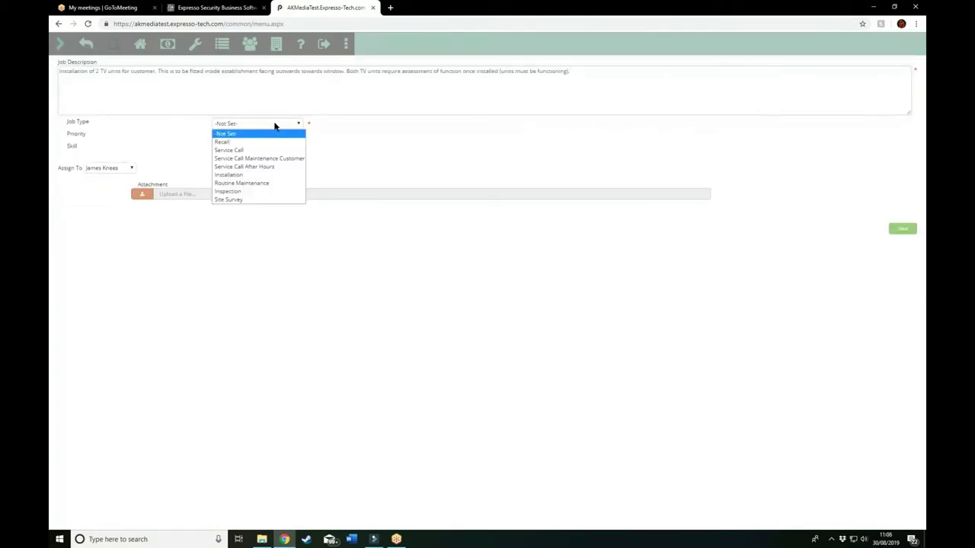
left_click(260, 176)
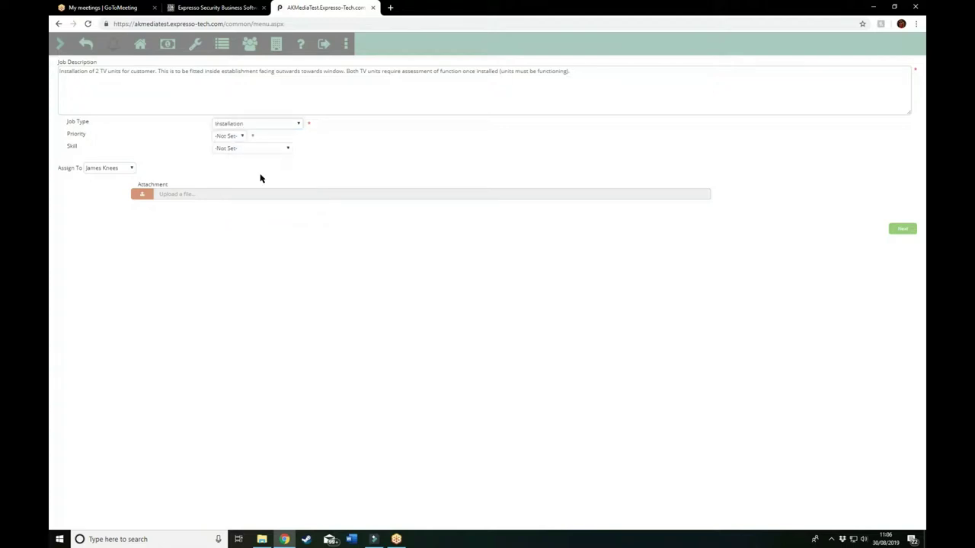
left_click(242, 138)
left_click(240, 173)
left_click(262, 152)
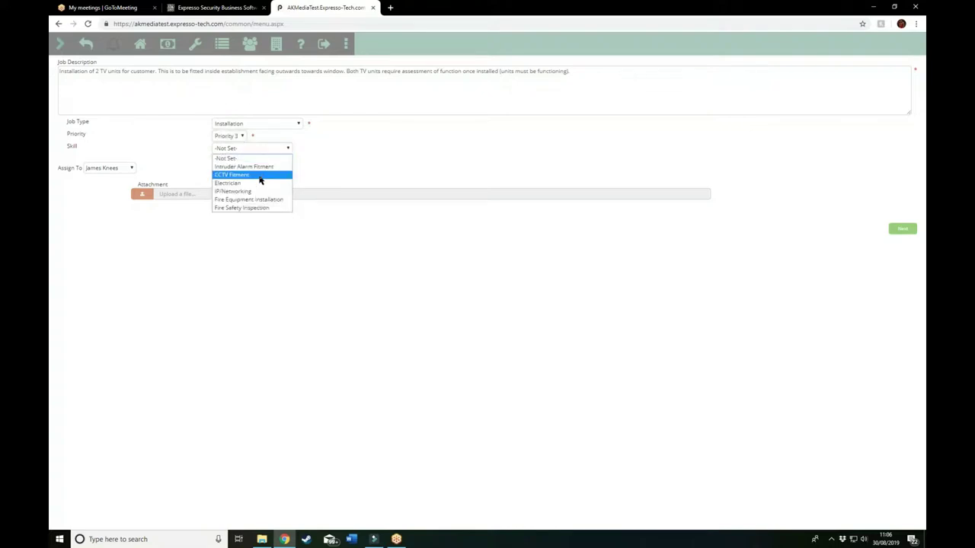
left_click(226, 183)
Attach the lg tv.jpg picture to the job and submit it
left_click(147, 195)
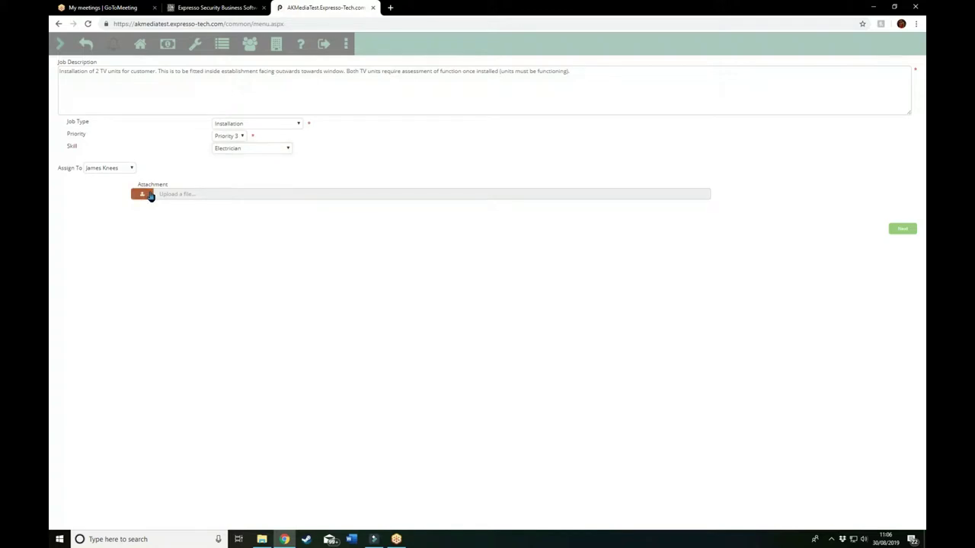
scroll(195, 186, "down", 1)
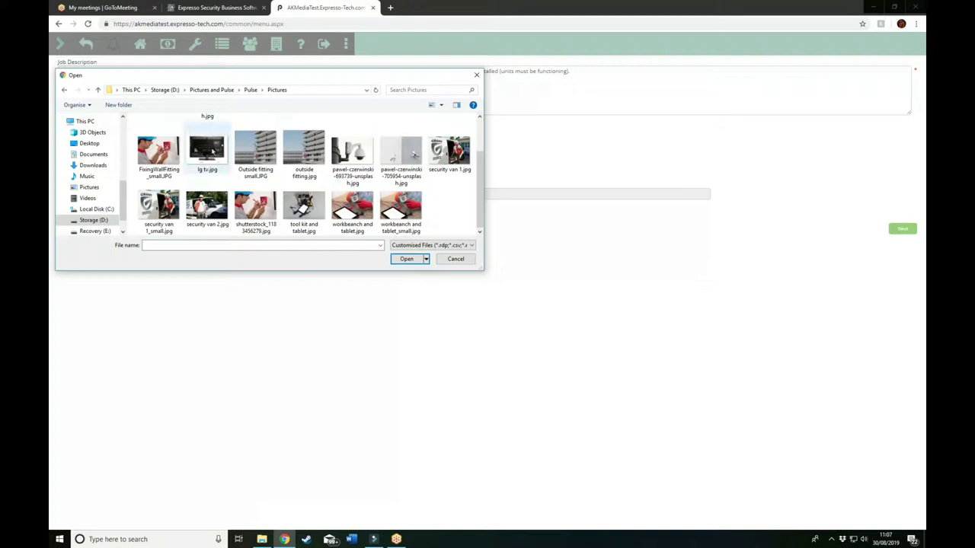
left_click(207, 151)
left_click(406, 259)
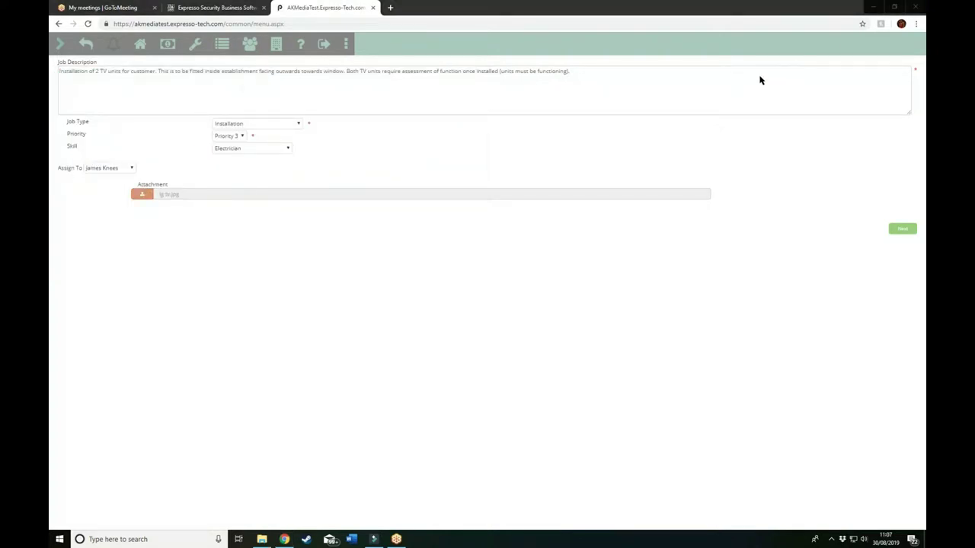
left_click(903, 230)
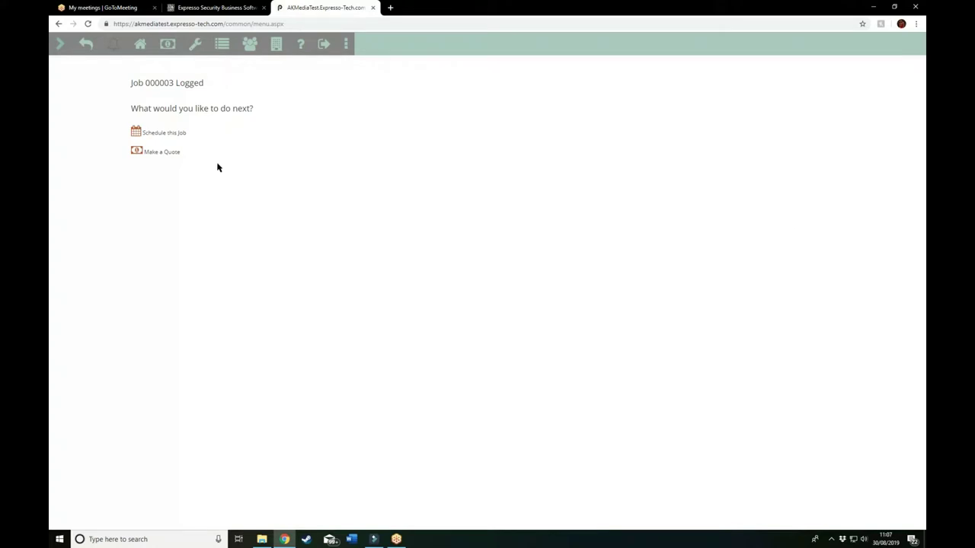
Book job 000003 for 08:00, 60 minutes, Monday 2 Sep, assigned to another team member
left_click(133, 137)
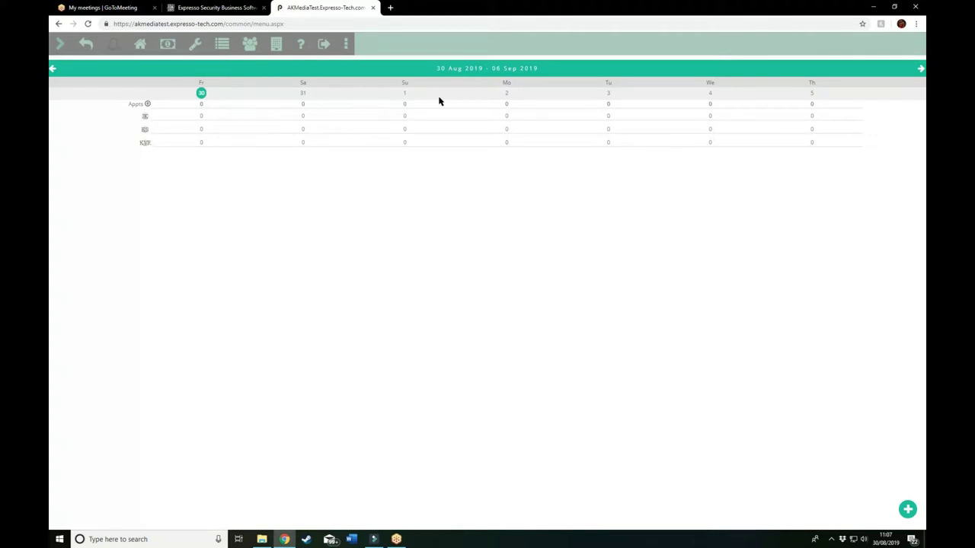
left_click(507, 94)
left_click(907, 511)
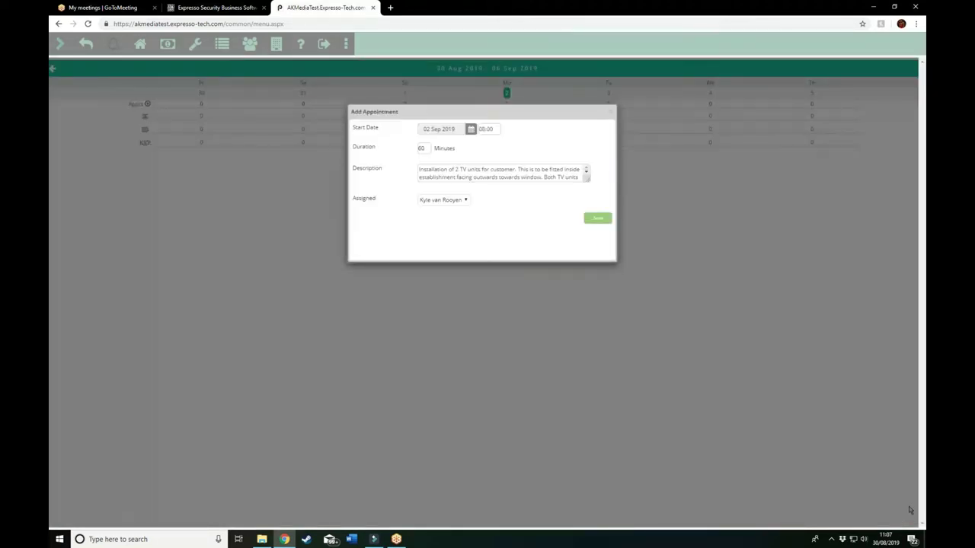
left_click(457, 201)
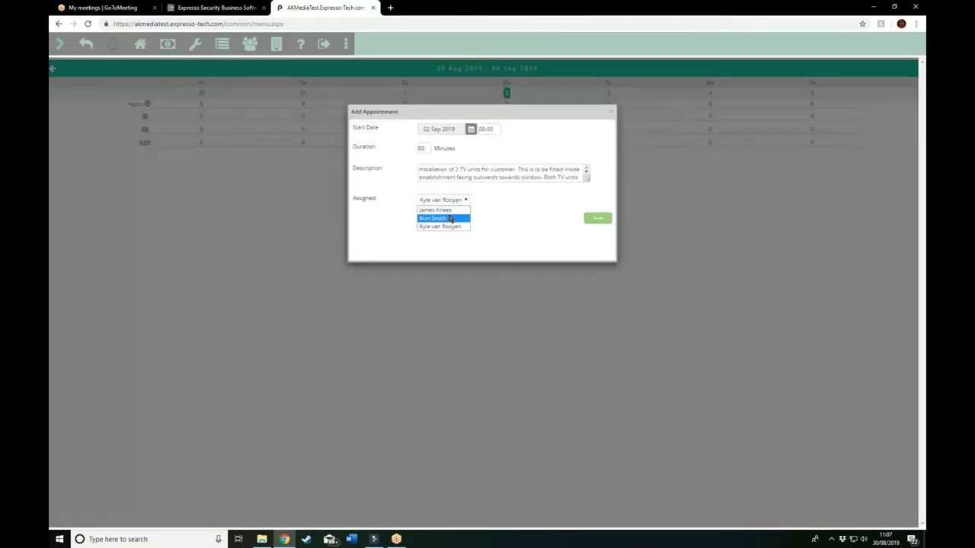
left_click(448, 210)
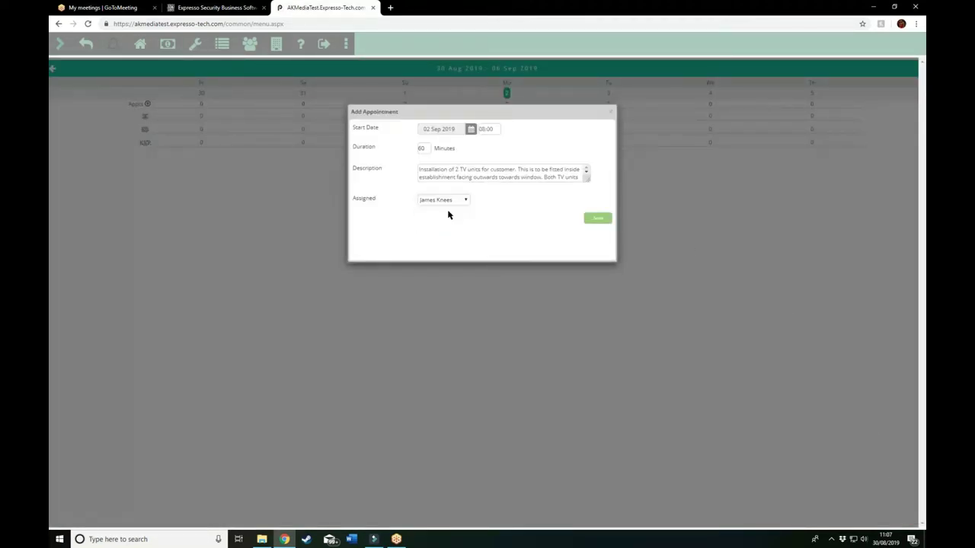
left_click(590, 221)
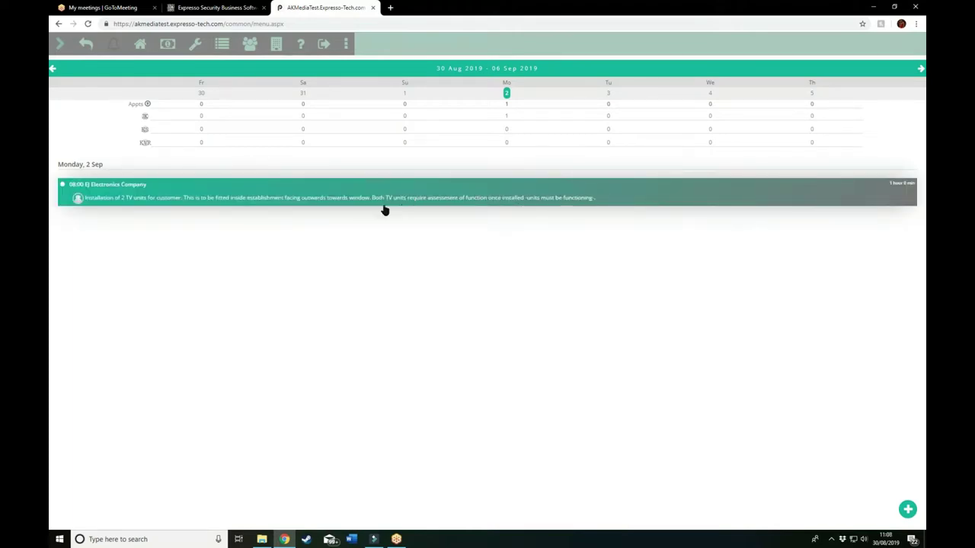
Go back Home and open EJ Electronics Company from the customer list
left_click(138, 44)
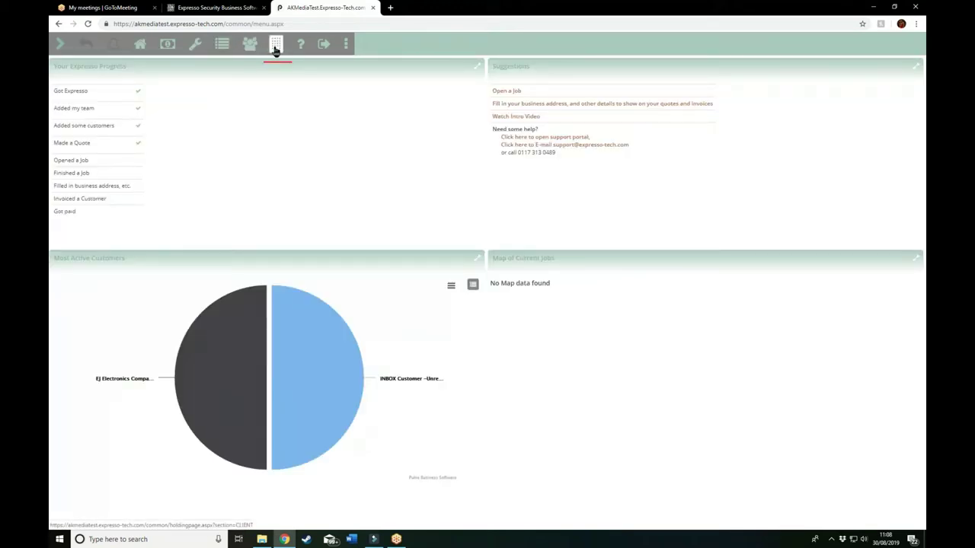
left_click(276, 47)
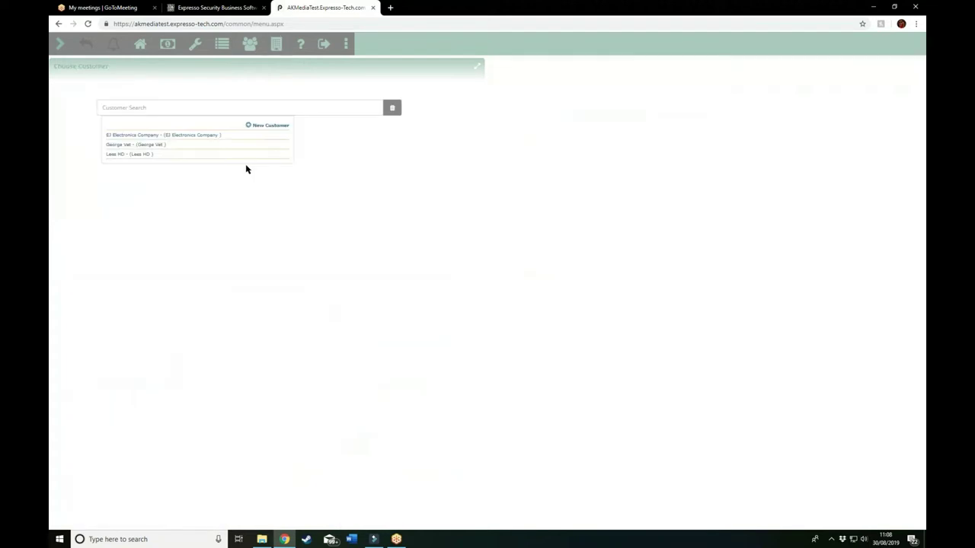
left_click(166, 138)
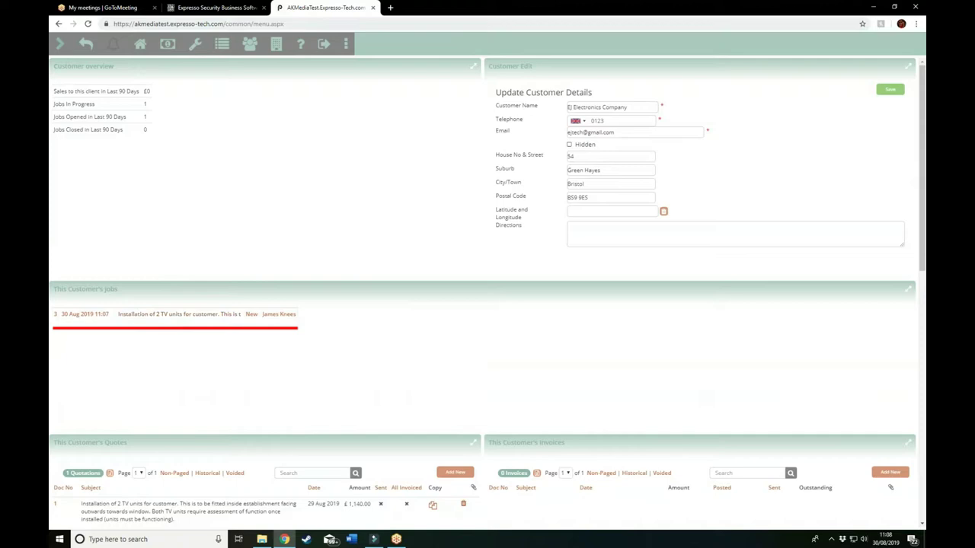
left_click(250, 45)
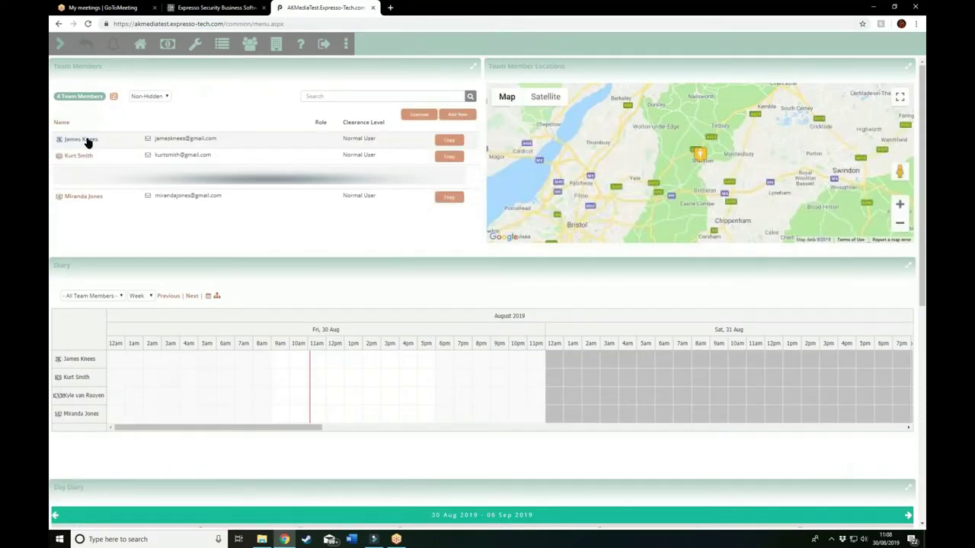
Open the assigned team member's details and their new TV installation job
left_click(87, 140)
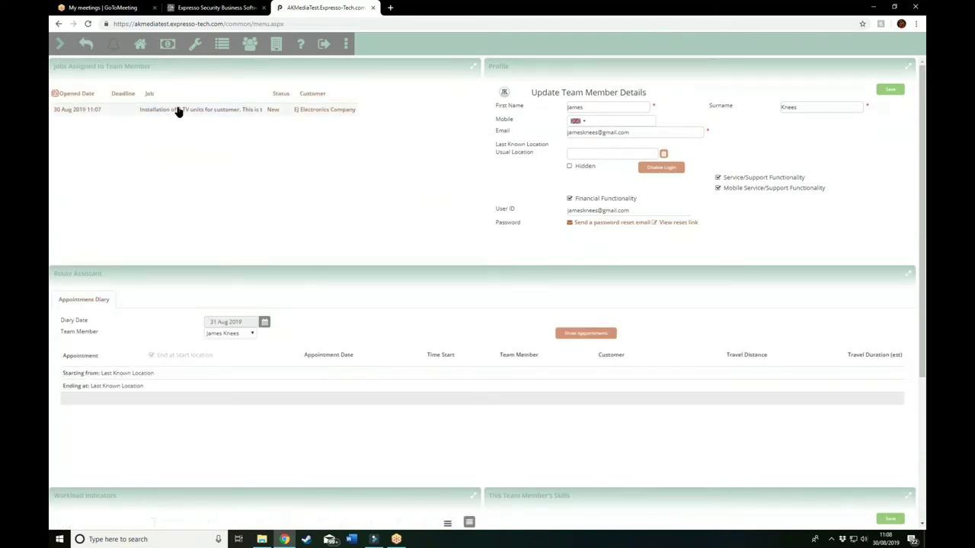
left_click(177, 111)
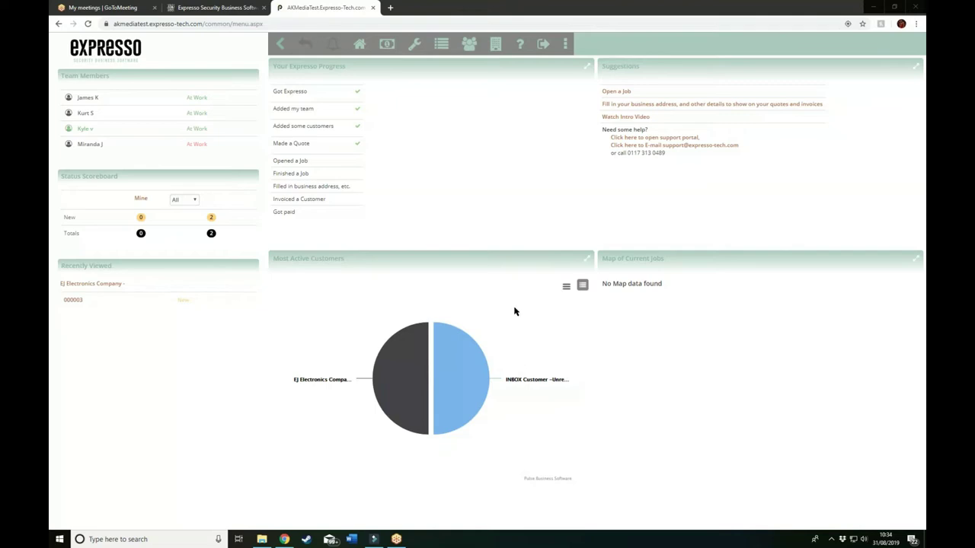
left_click(211, 219)
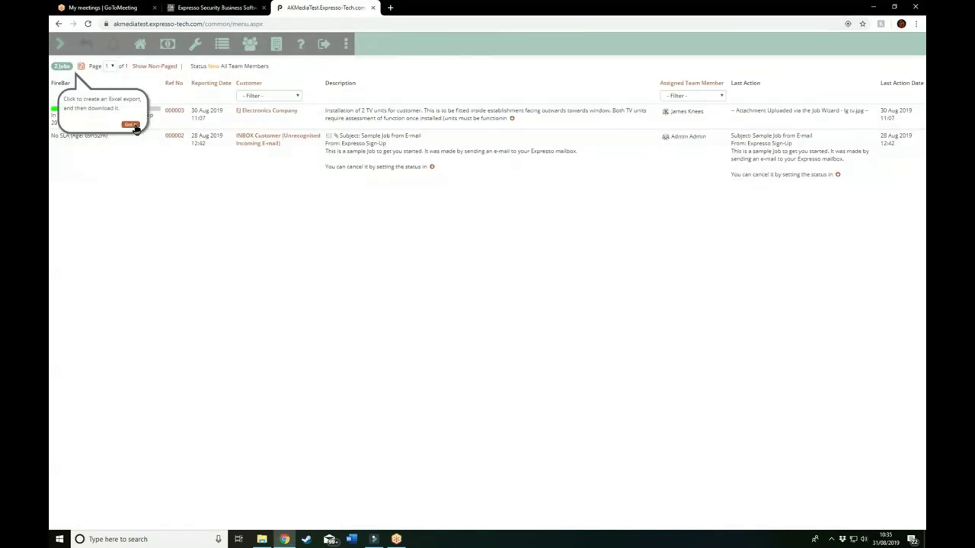
left_click(130, 124)
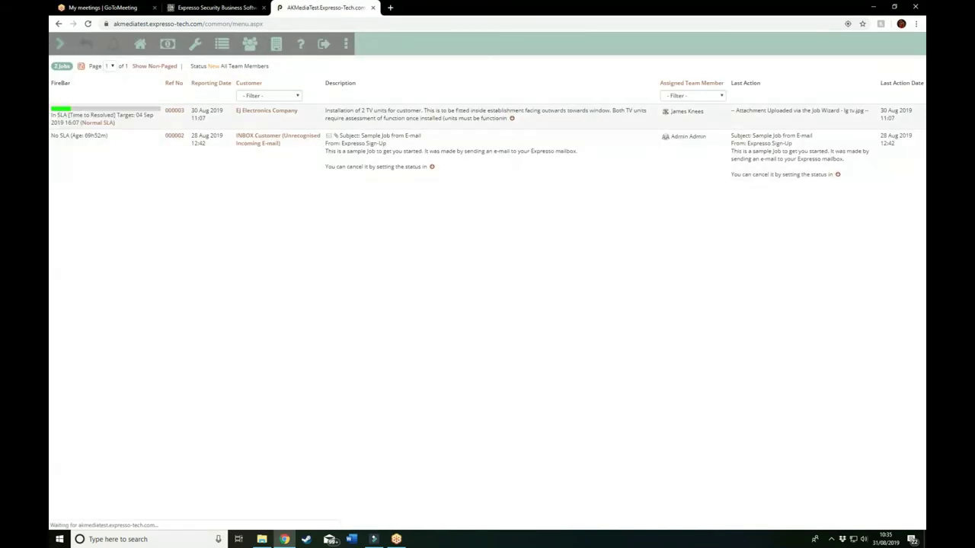
left_click(291, 97)
left_click(278, 106)
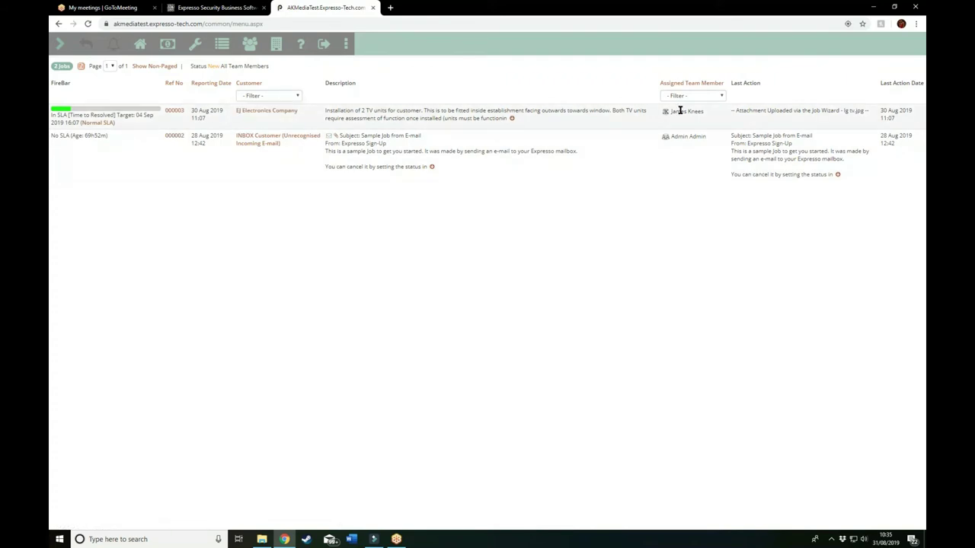
left_click(693, 95)
left_click(685, 108)
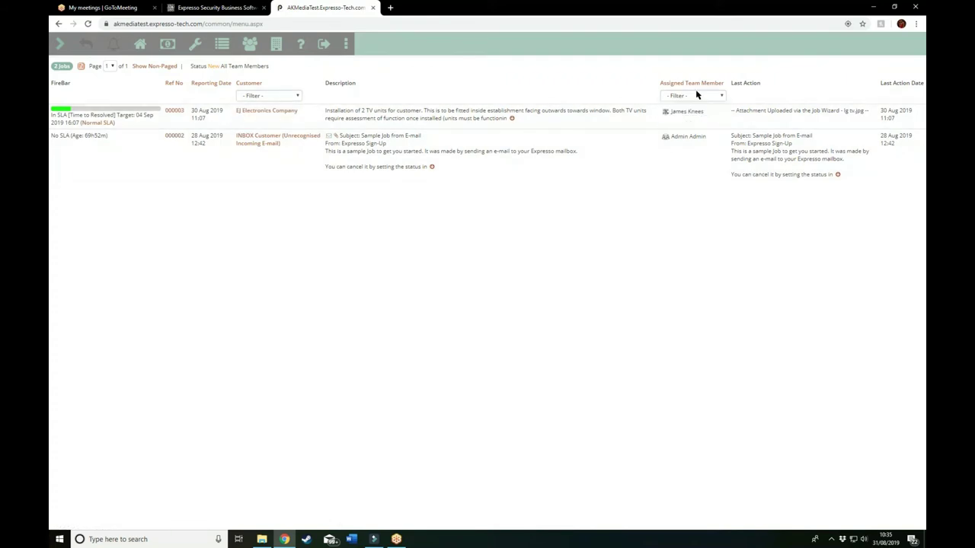
left_click(140, 44)
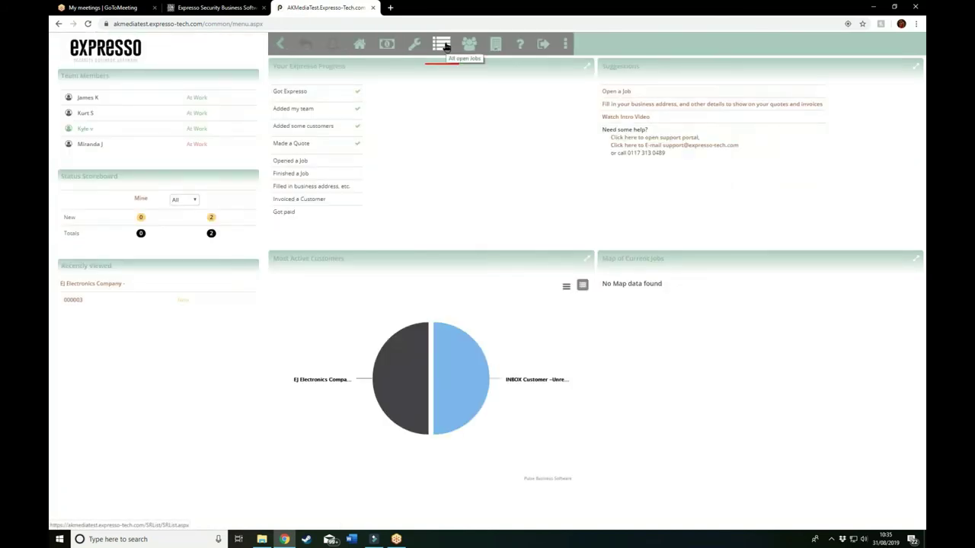
Show all open jobs and look through the Customer, Status, Team Member and Priority filters unchanged
left_click(443, 45)
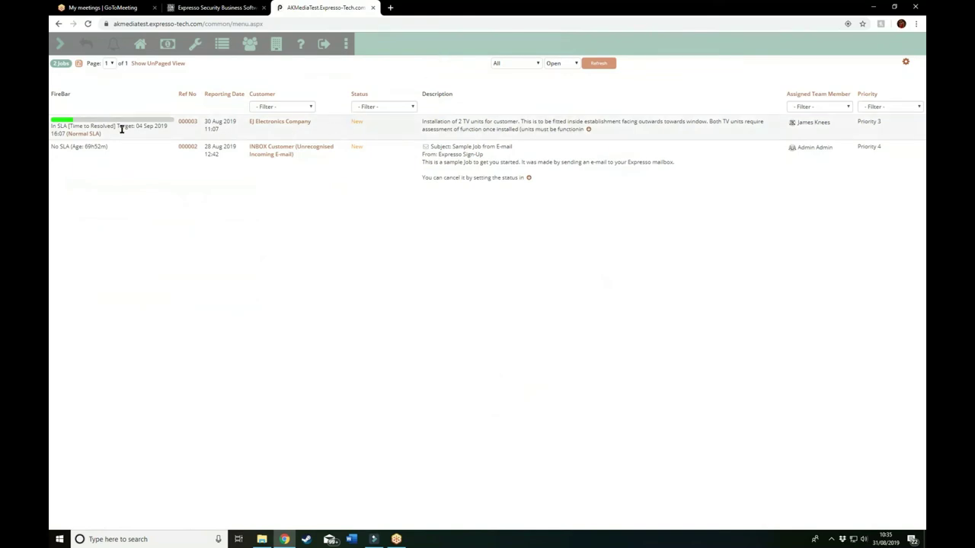
left_click(284, 107)
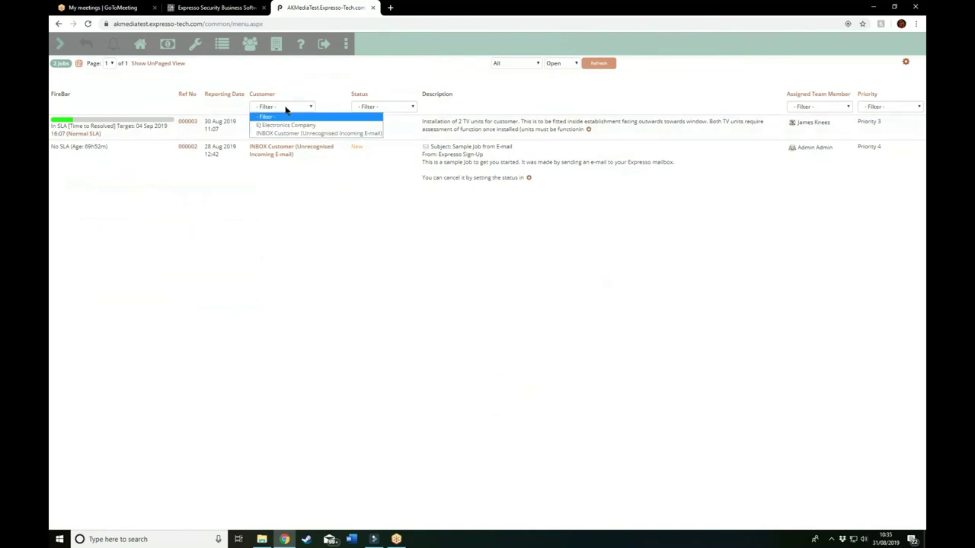
left_click(283, 117)
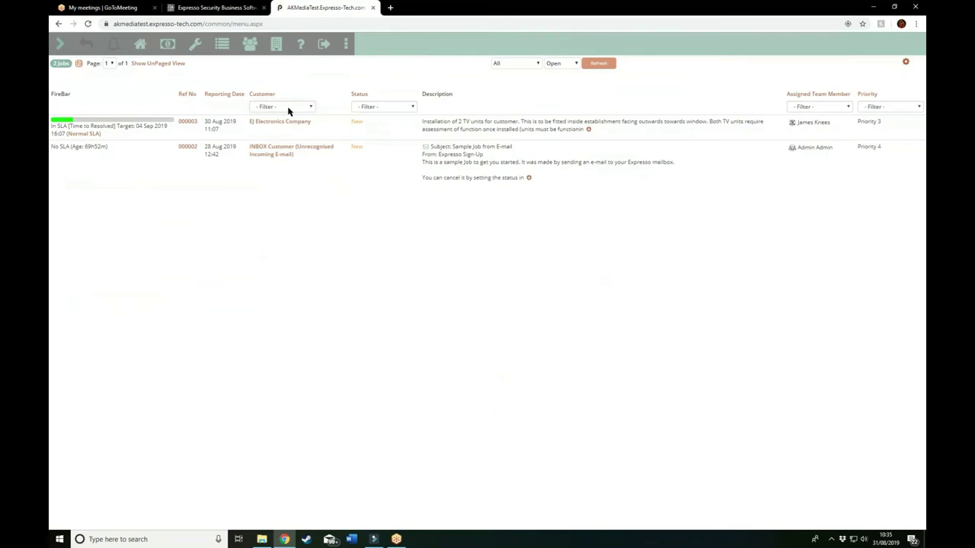
left_click(385, 111)
left_click(376, 108)
left_click(807, 108)
left_click(809, 107)
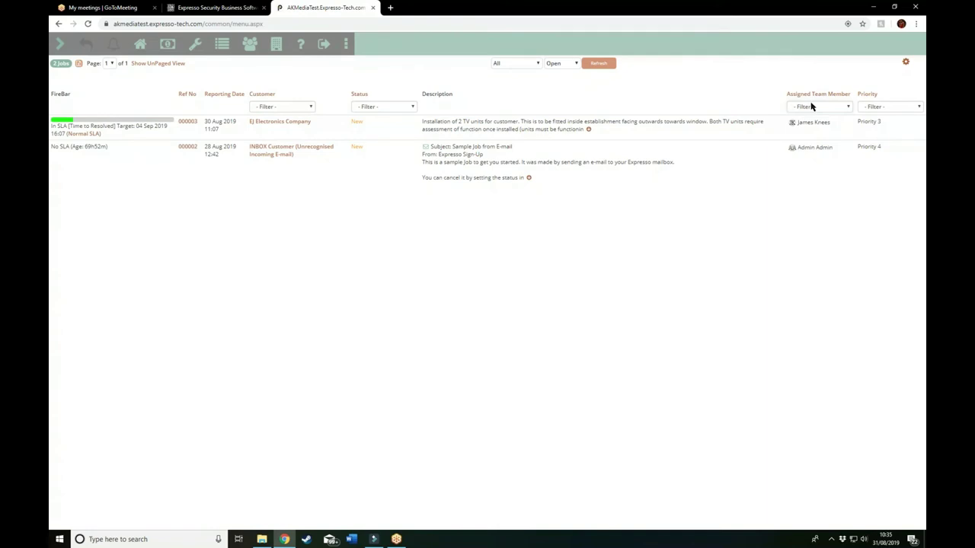
left_click(891, 110)
left_click(890, 110)
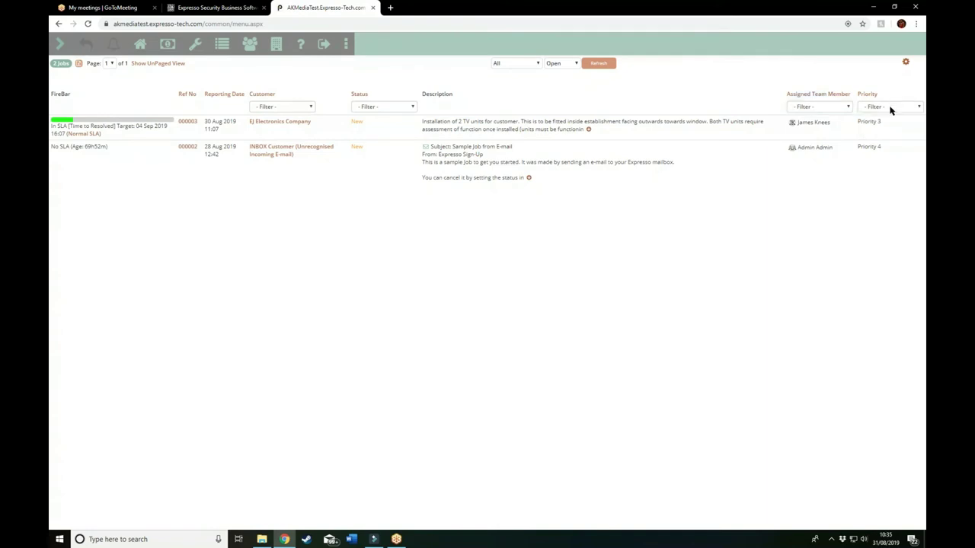